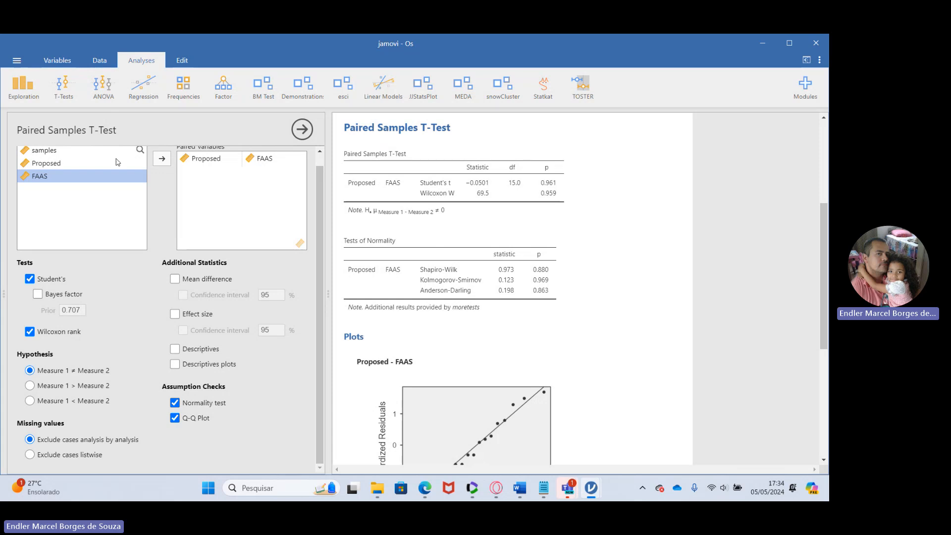
Open the sugar spreadsheet from the Project 8 spreadsheet folder.
left_click(15, 61)
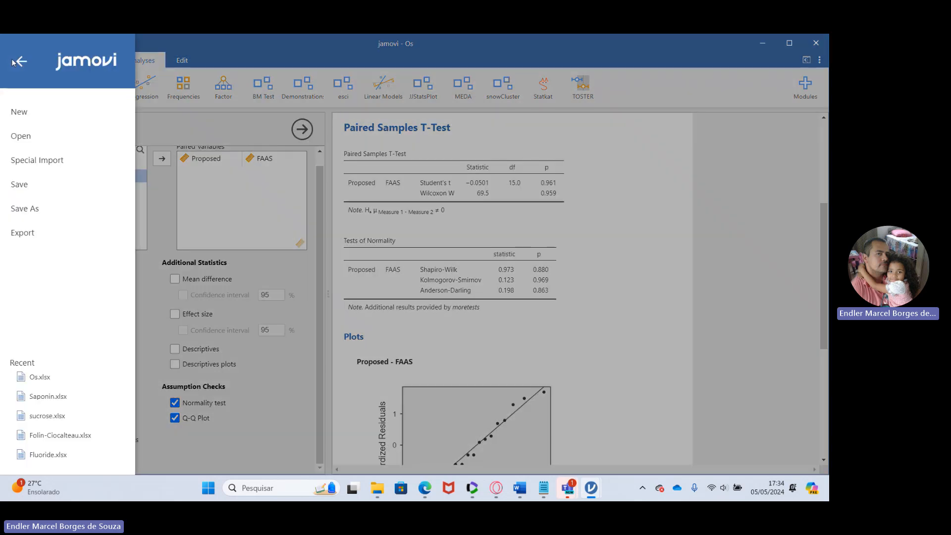
left_click(20, 136)
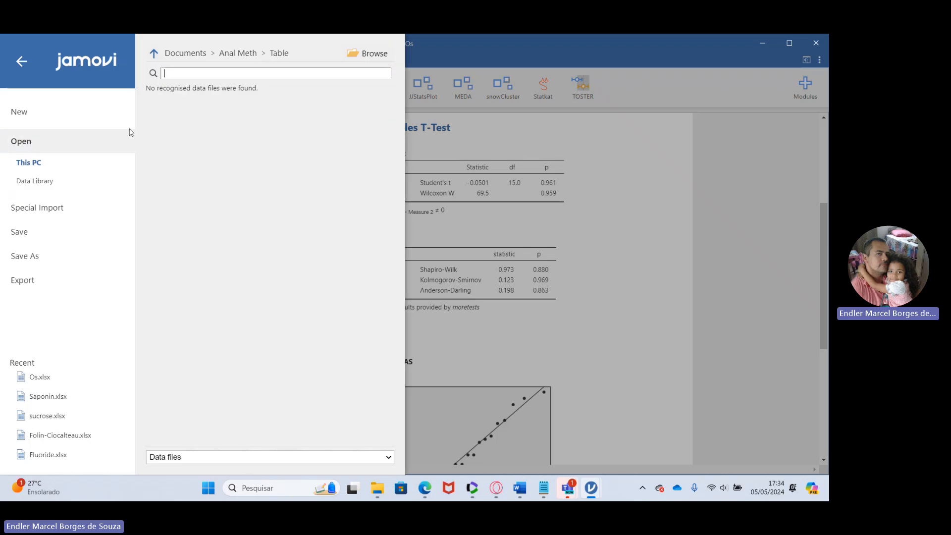
left_click(357, 56)
left_click(160, 143)
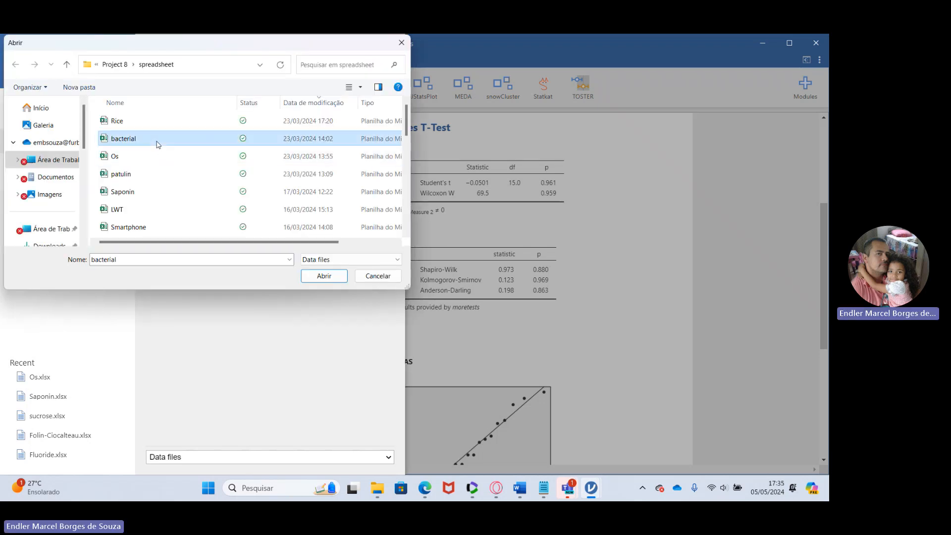
key("Down")
key("Down")
key("Down")
key("s")
key("s")
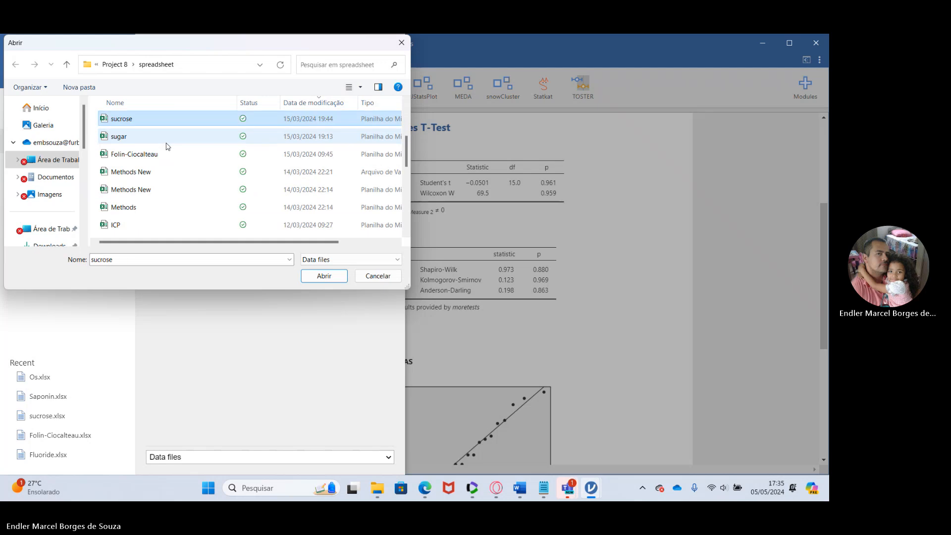
left_click(169, 137)
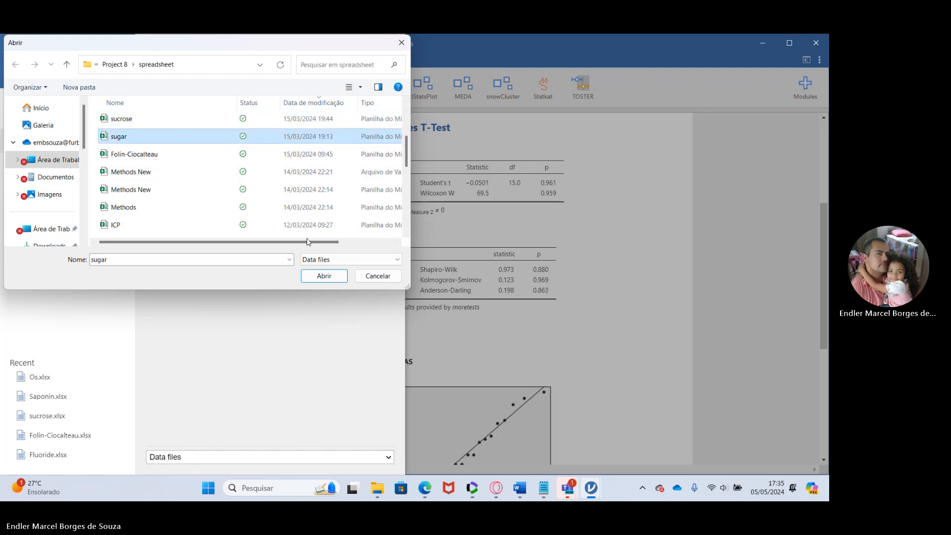
left_click(322, 280)
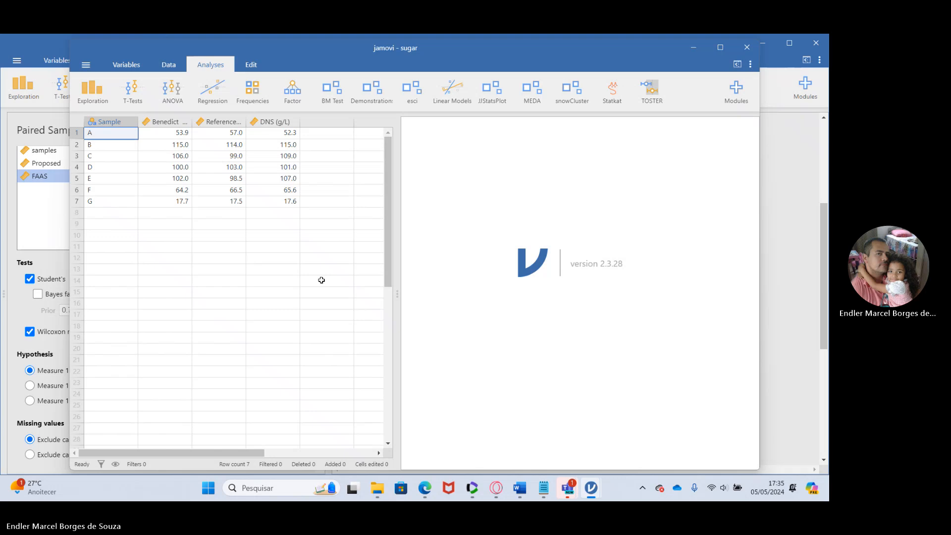
Examine the Sample, Benedict, Reference and DNS columns of the data for samples A to G.
left_click(171, 216)
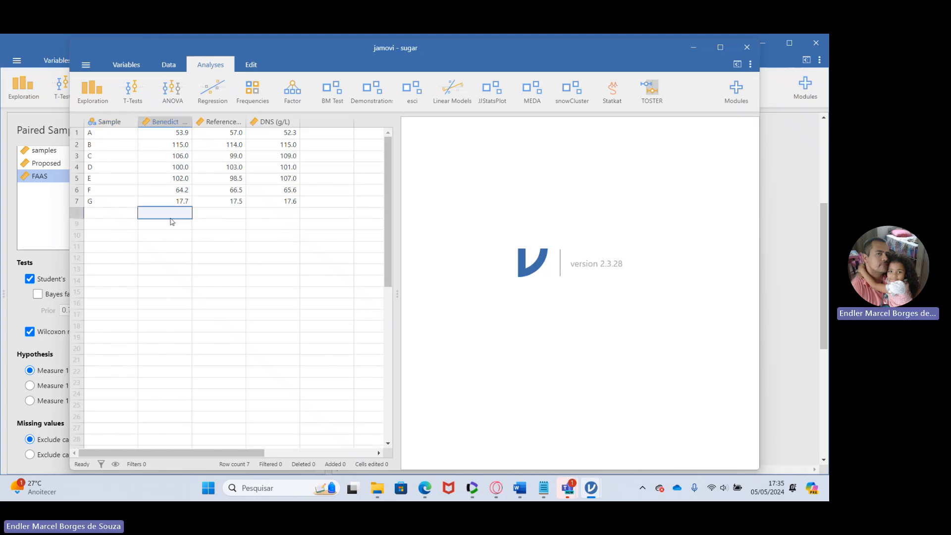
left_click_drag(119, 135, 110, 198)
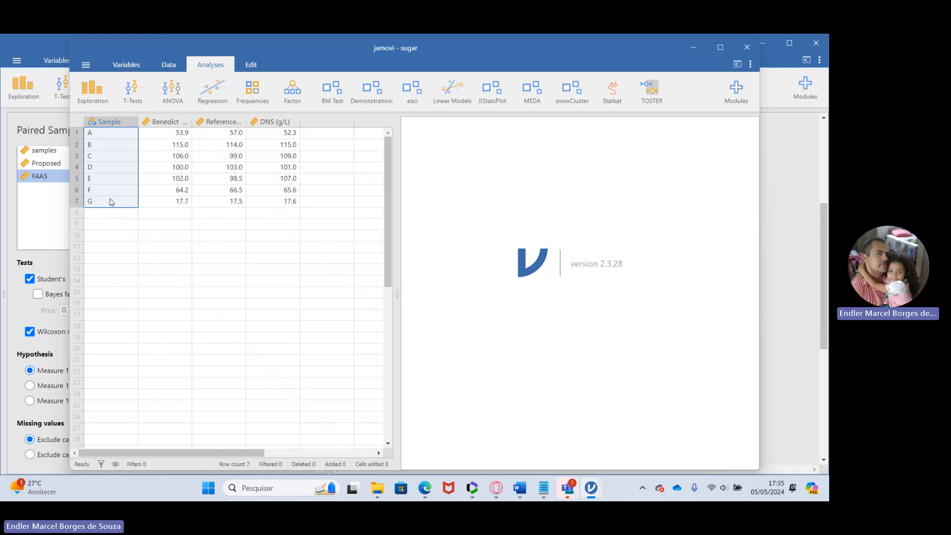
left_click(167, 124)
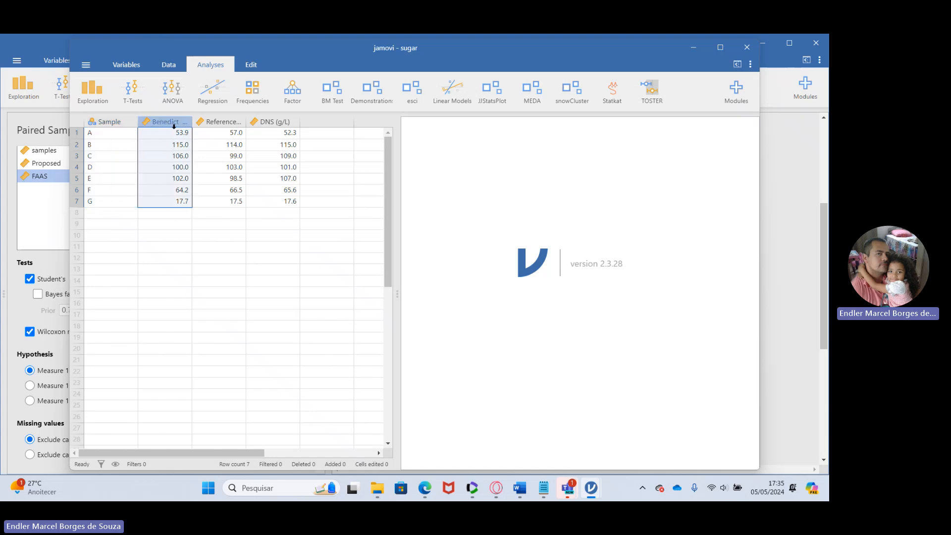
left_click(273, 121)
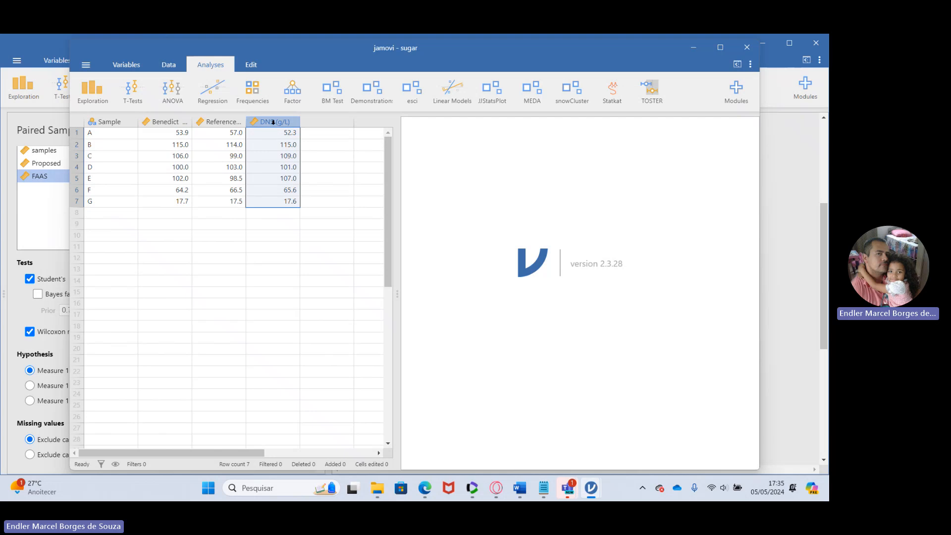
left_click(232, 120)
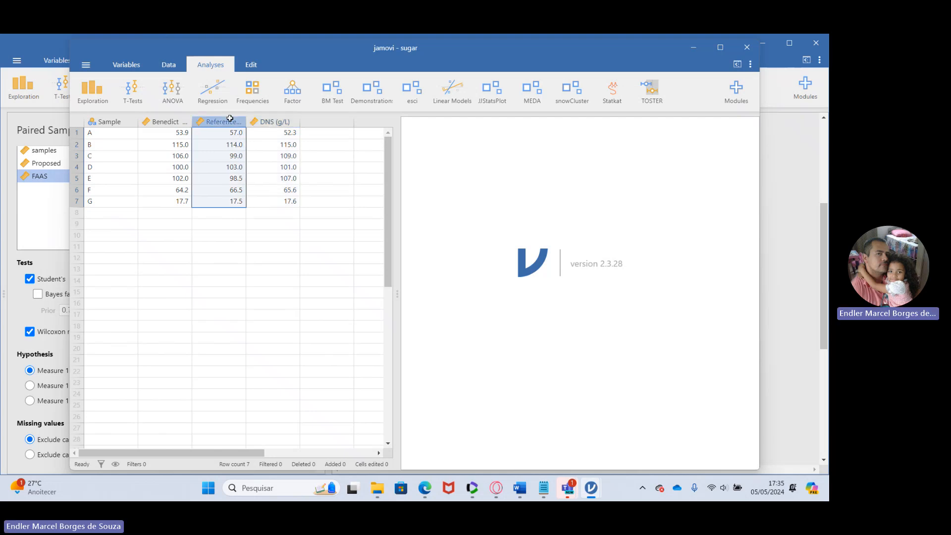
left_click(270, 122)
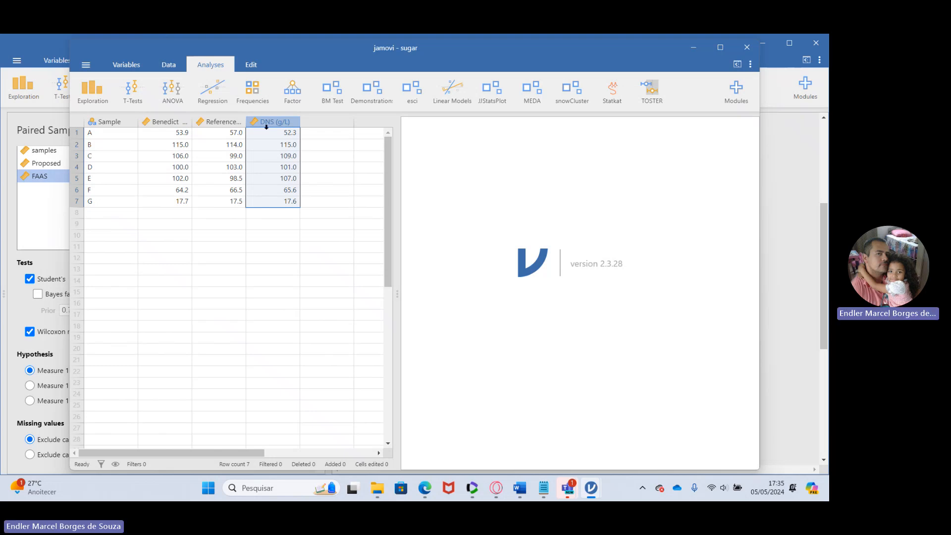
left_click(223, 121)
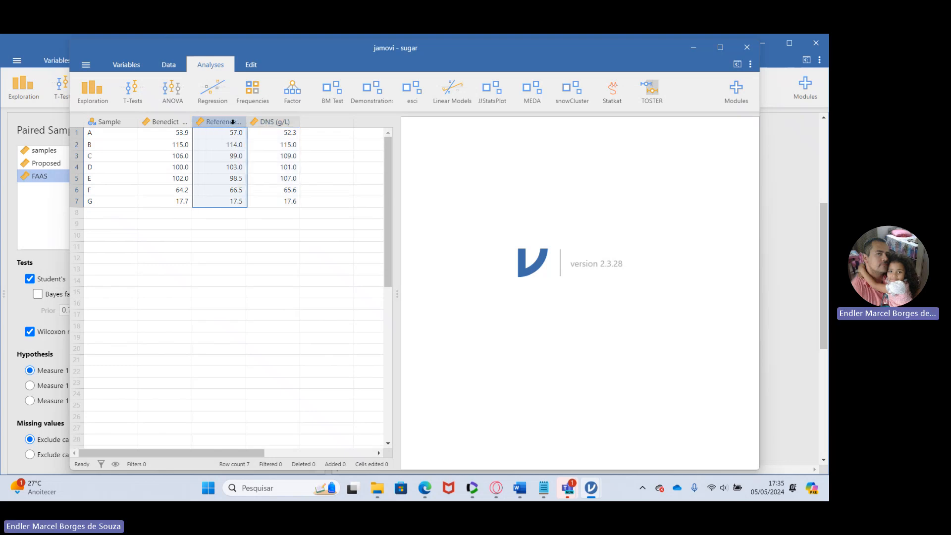
left_click(167, 121)
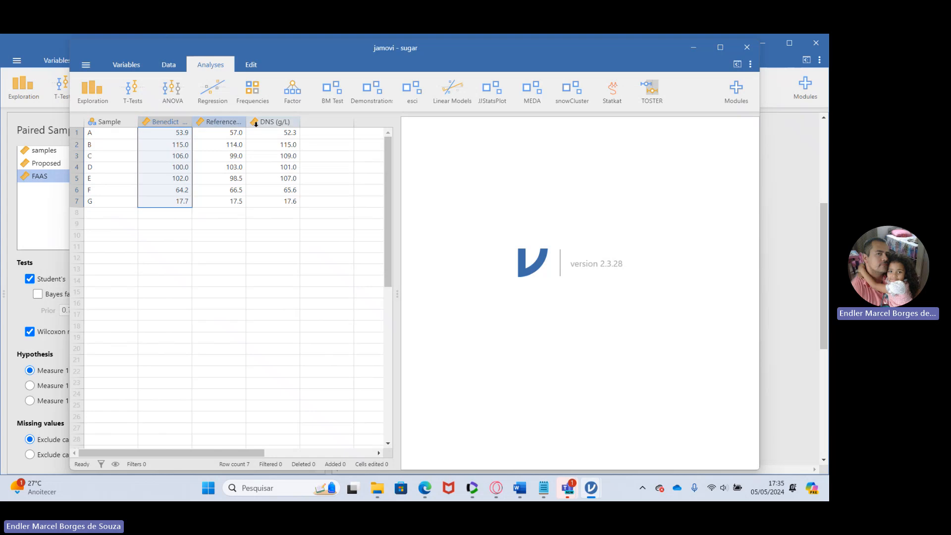
left_click(272, 122)
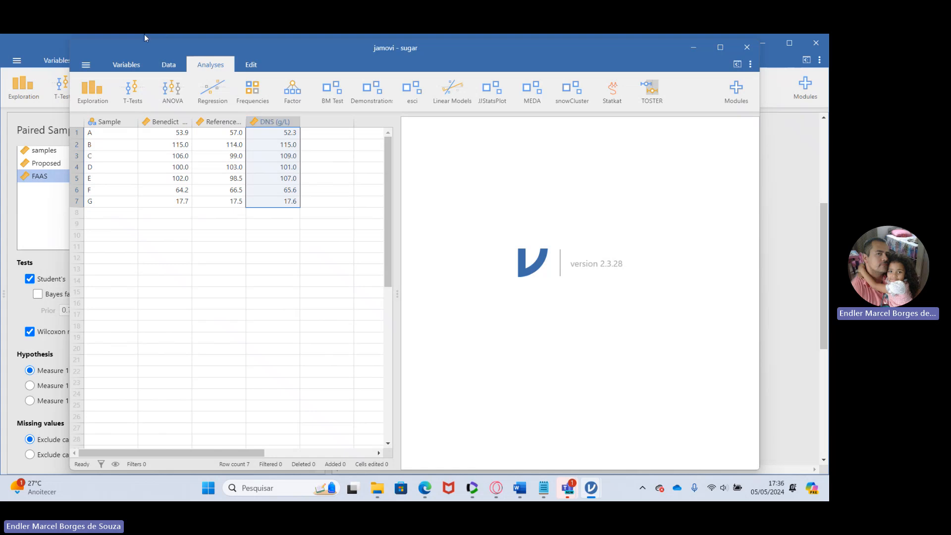
left_click(86, 66)
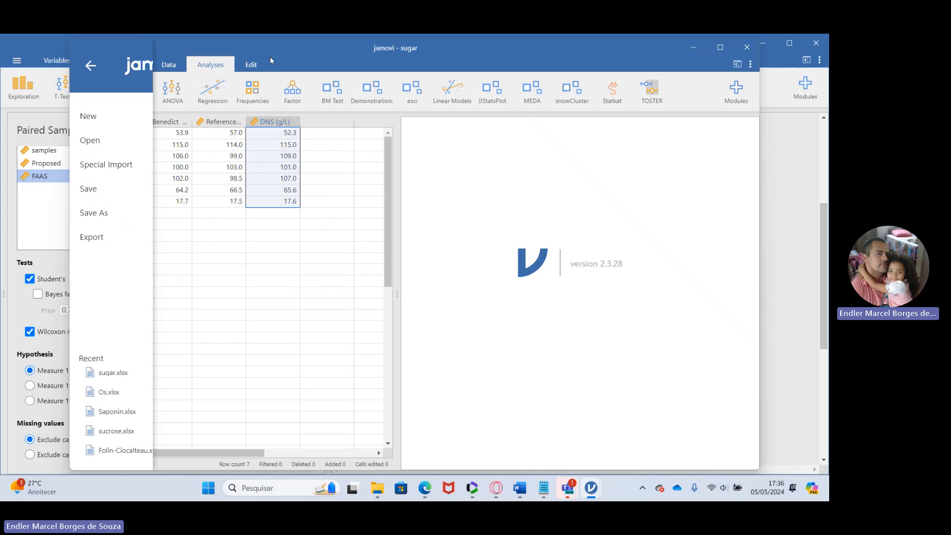
left_click(271, 60)
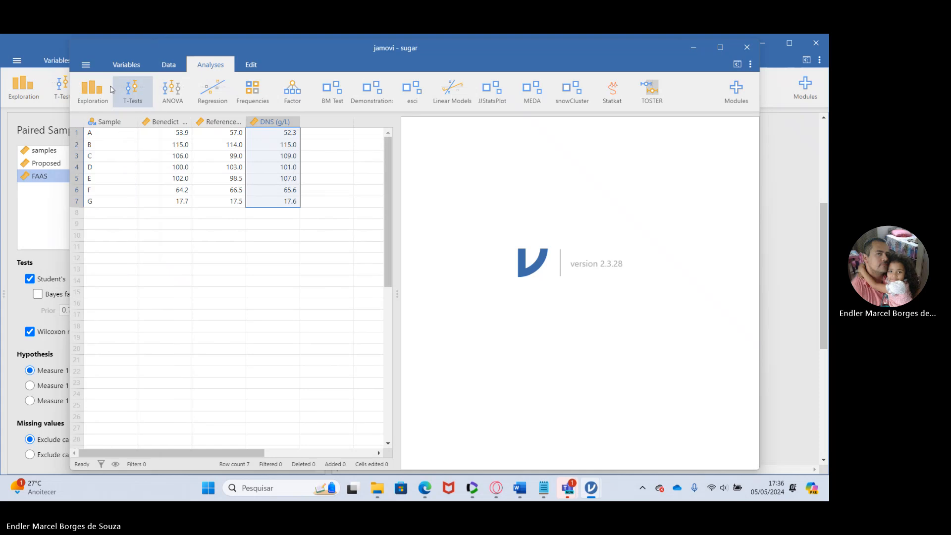
Create a Descriptives analysis of the variables Benedict (g/L), Reference (g /L) and DNS (g/L).
left_click(93, 89)
left_click(109, 122)
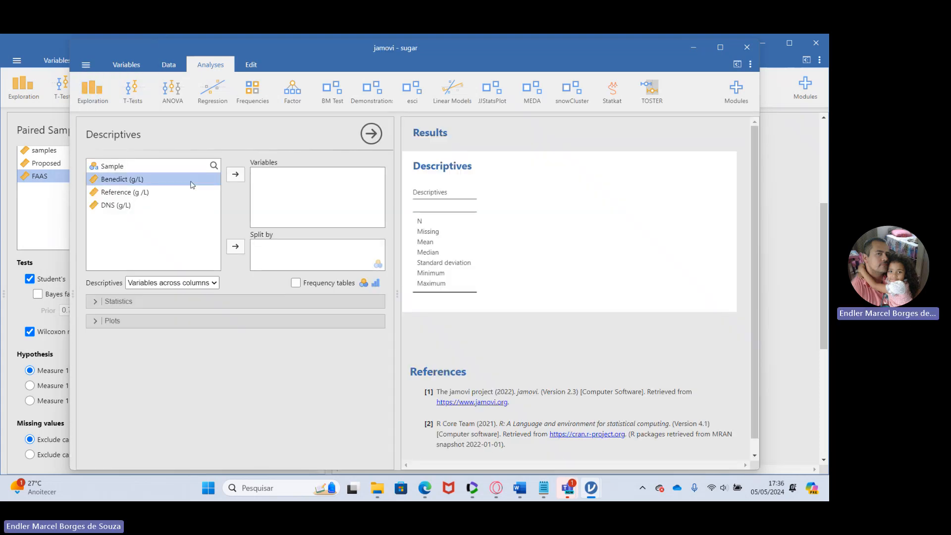
left_click(237, 176)
left_click(236, 175)
left_click(236, 175)
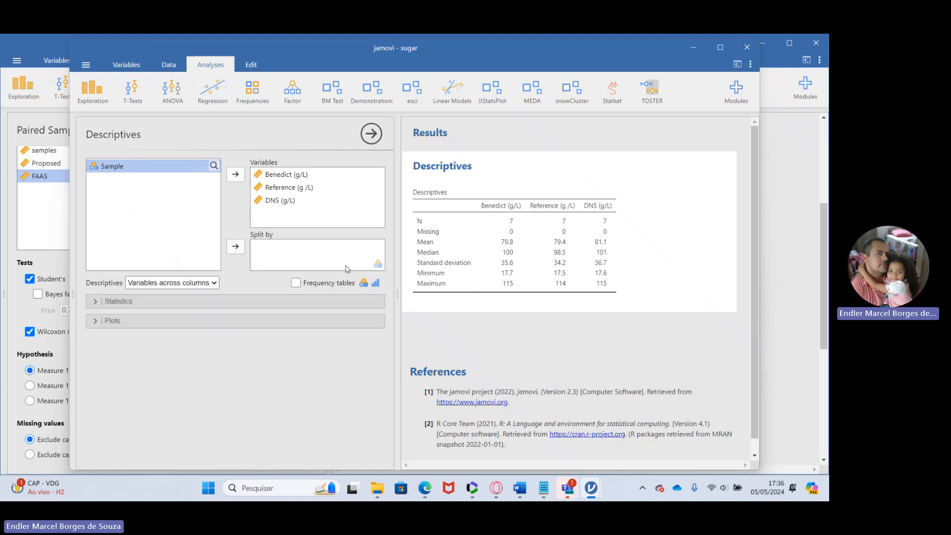
Exclude the sample size statistics N and Missing from the Descriptives table.
left_click(170, 301)
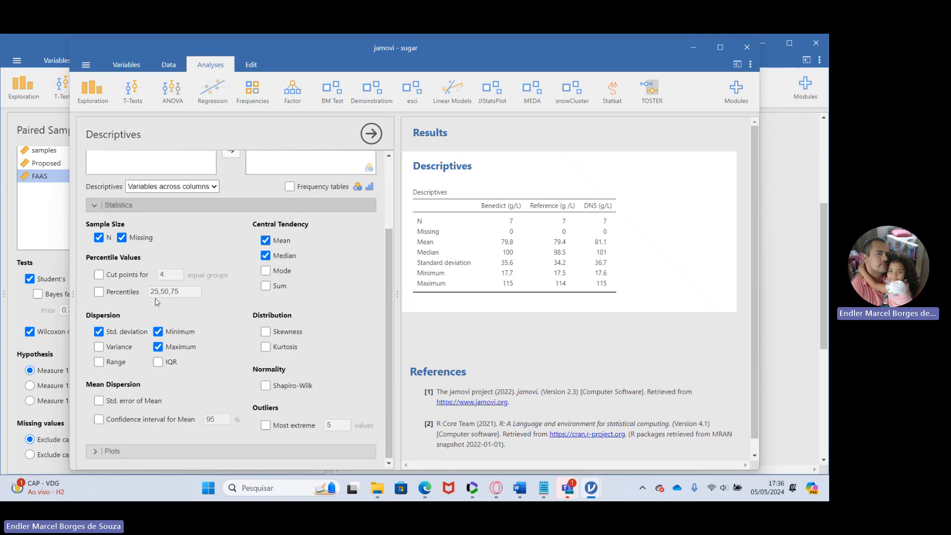
left_click(99, 236)
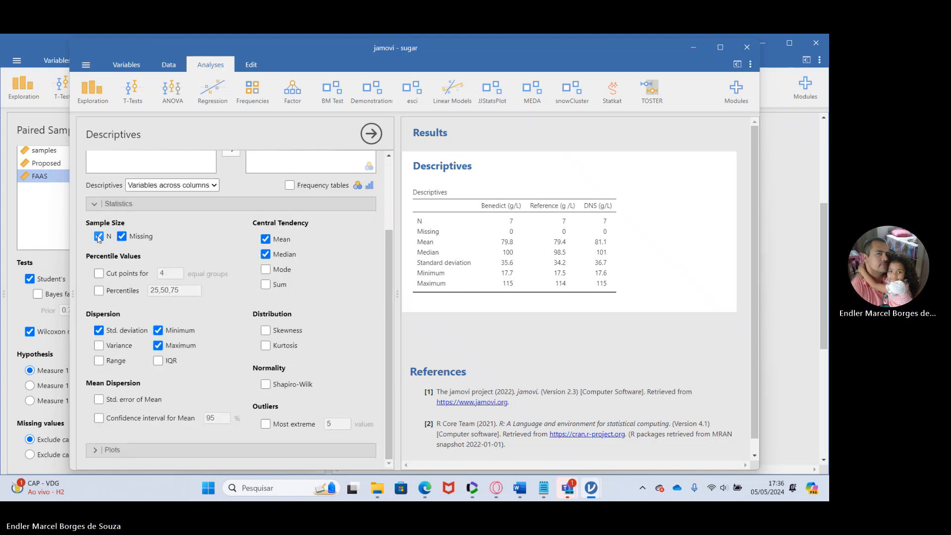
left_click(138, 237)
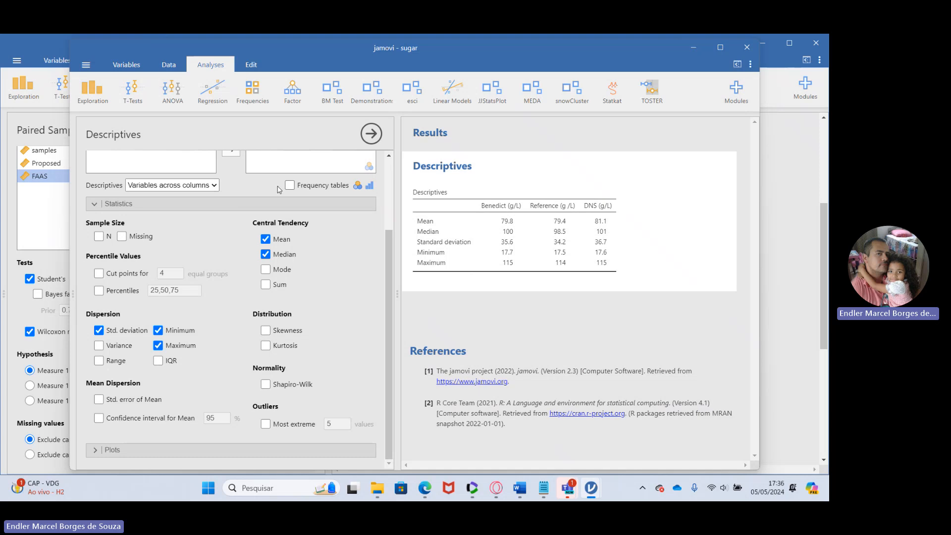
Set up a Repeated Measures ANOVA with a factor named Methods and the levels Benedic, Reference and DNS.
left_click(173, 89)
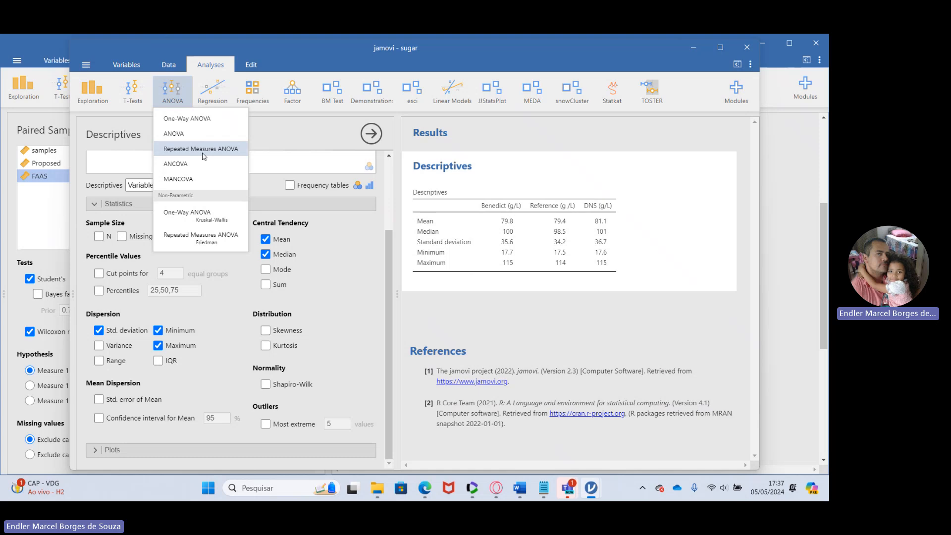
left_click(202, 154)
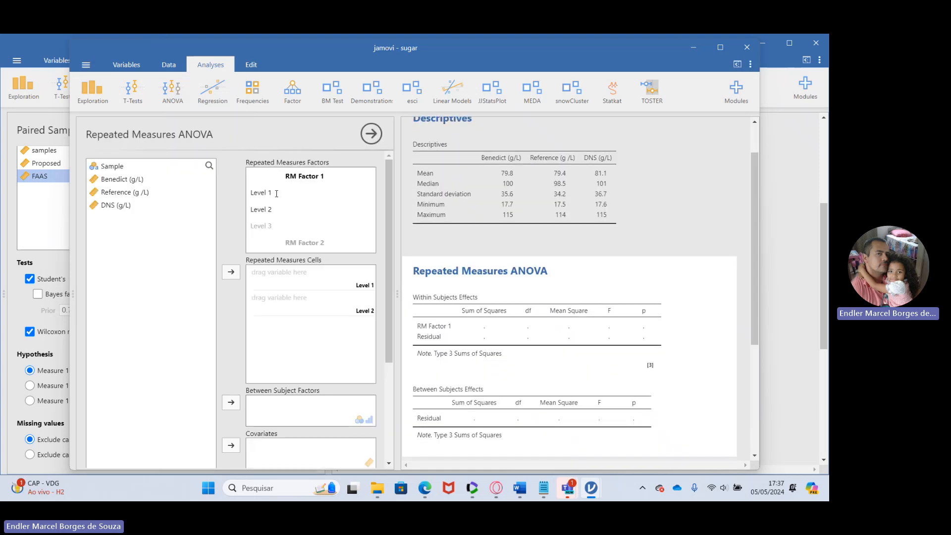
left_click(276, 193)
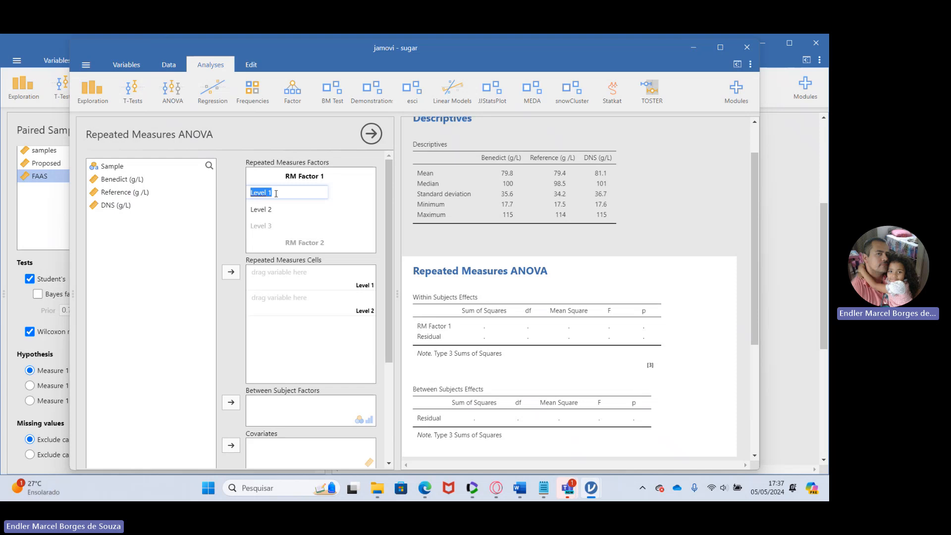
type("Benedic")
left_click(283, 208)
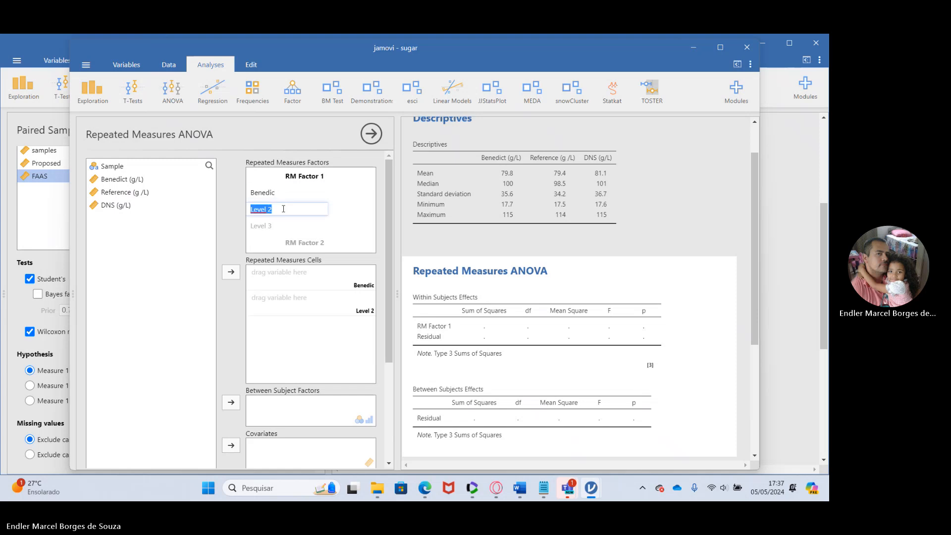
type("Reference")
left_click(280, 222)
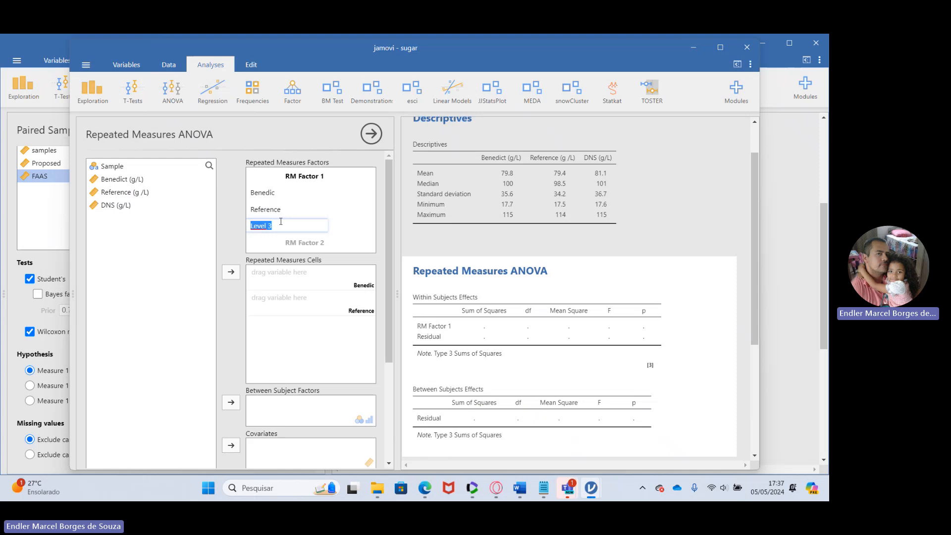
type("DNS")
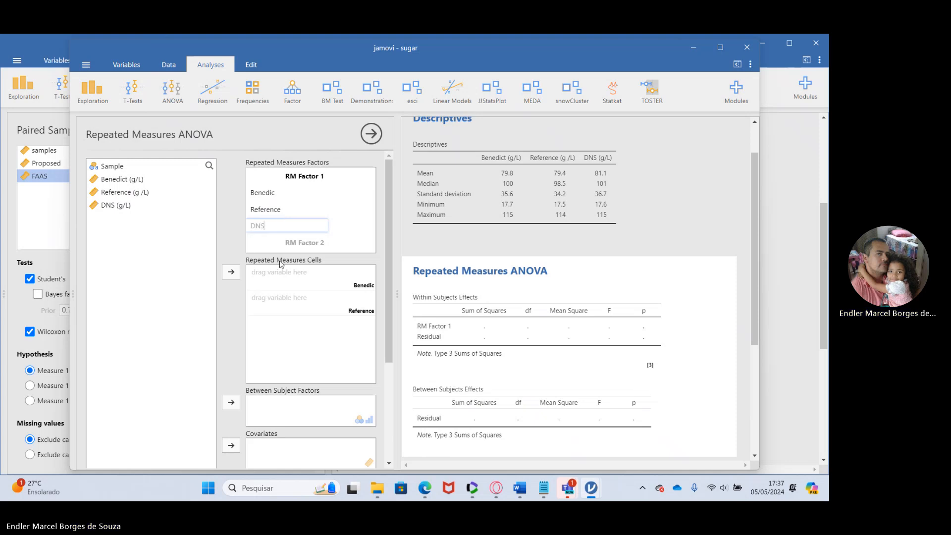
left_click(297, 176)
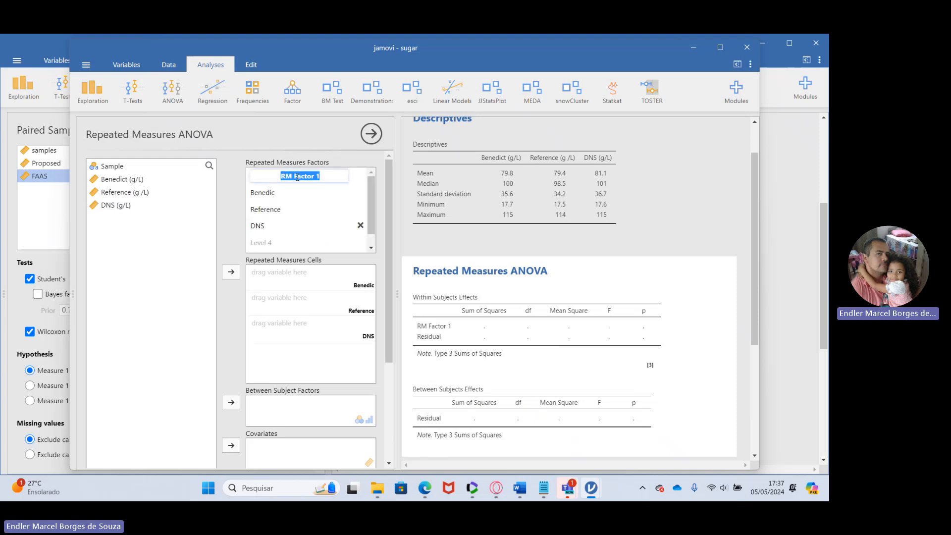
type("Methods")
Enable the sphericity tests in the assumption checks of the Repeated Measures ANOVA.
scroll(193, 297, "down", 5)
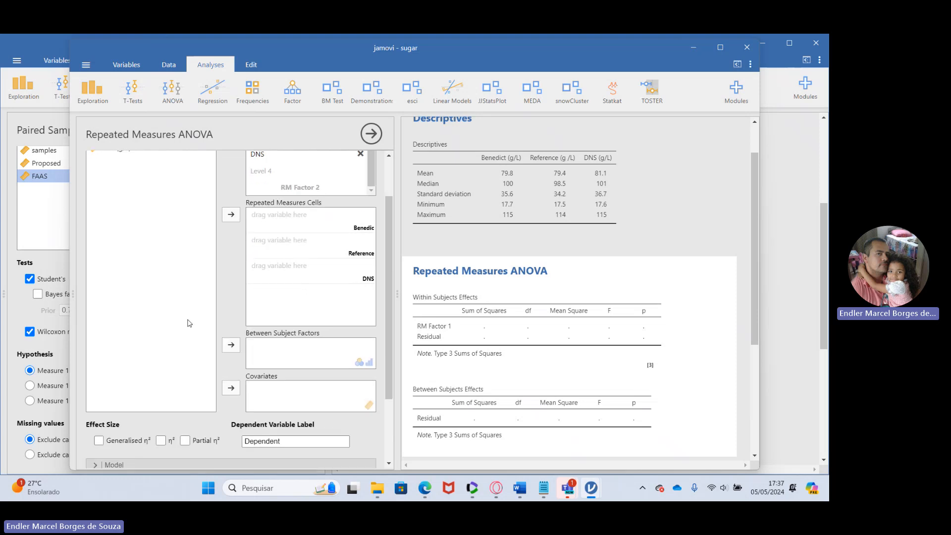
left_click(144, 391)
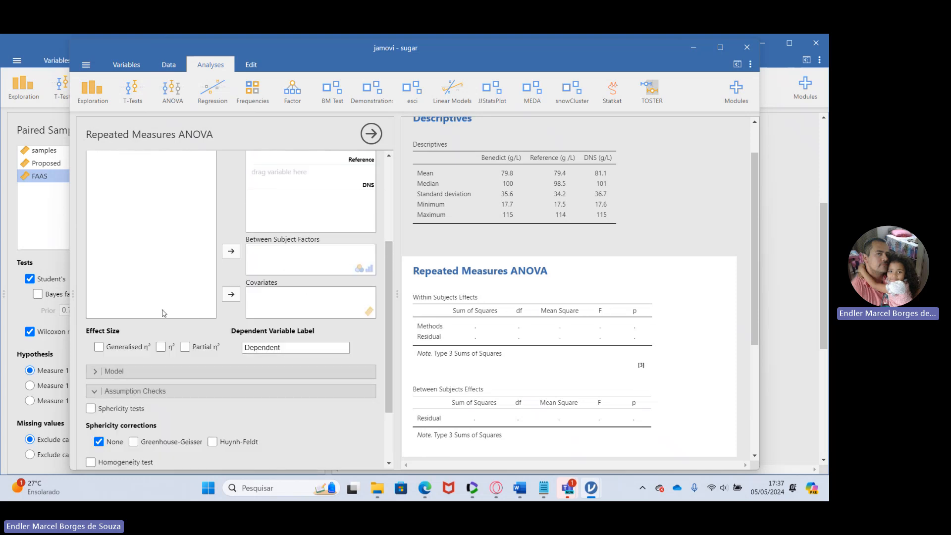
scroll(171, 263, "down", 2)
scroll(171, 263, "down", 1)
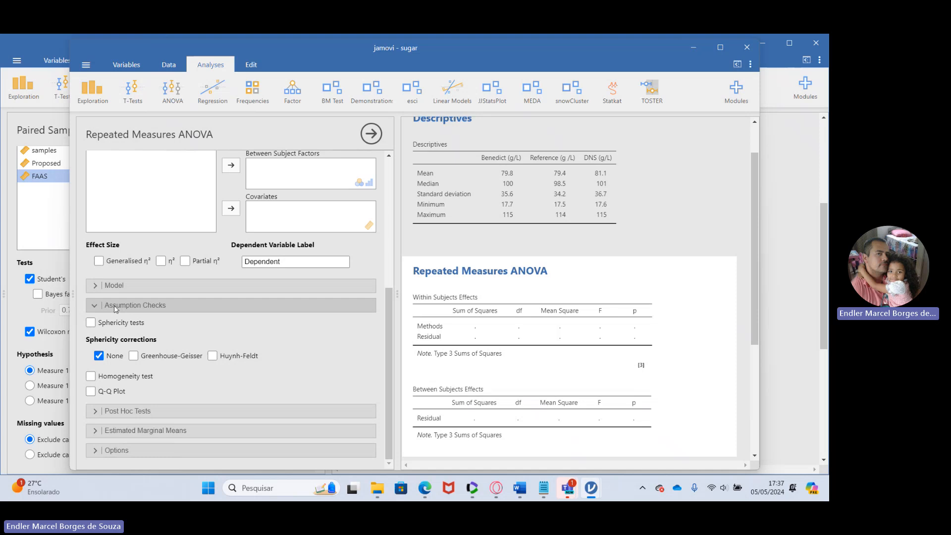
left_click(91, 322)
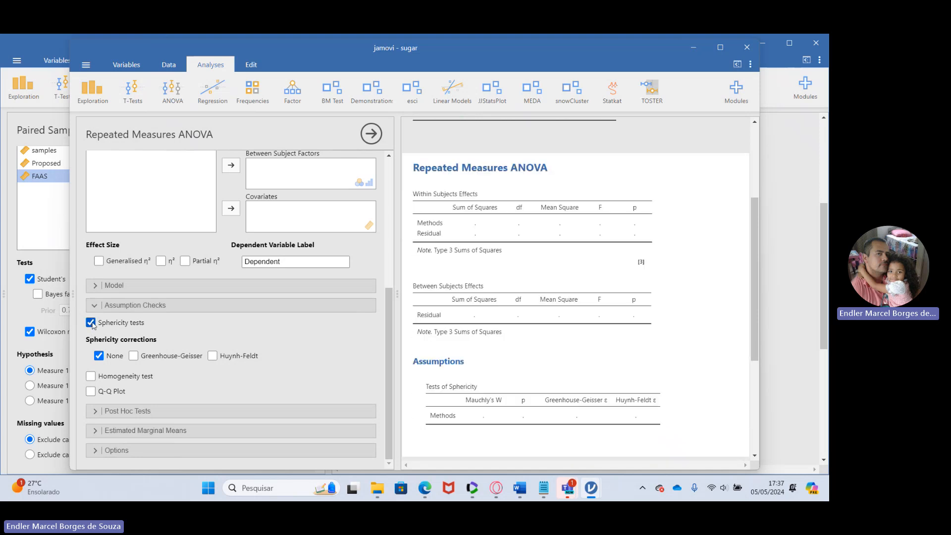
Assign Benedict (g/L), Reference (g /L) and DNS (g/L) to the matching repeated measures cells Benedic, Reference and DNS.
scroll(183, 198, "up", 5)
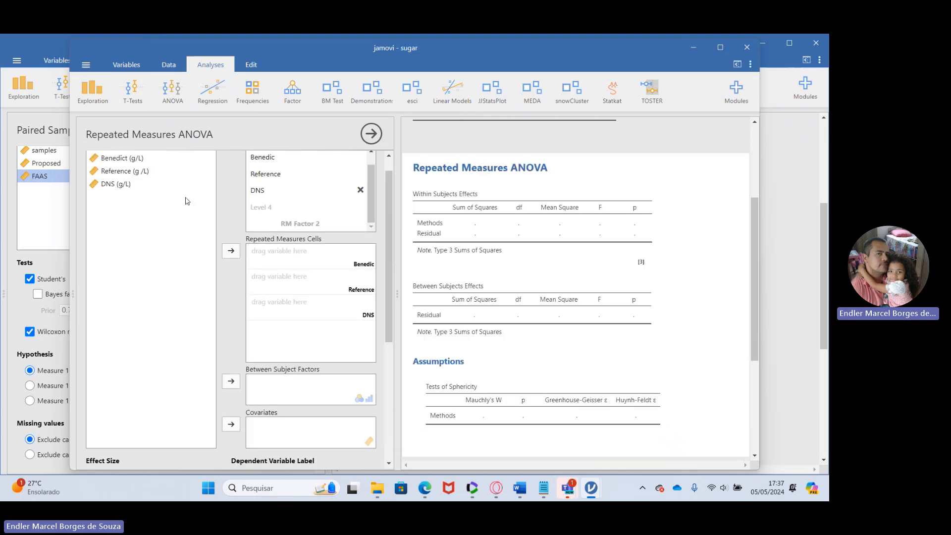
left_click(140, 182)
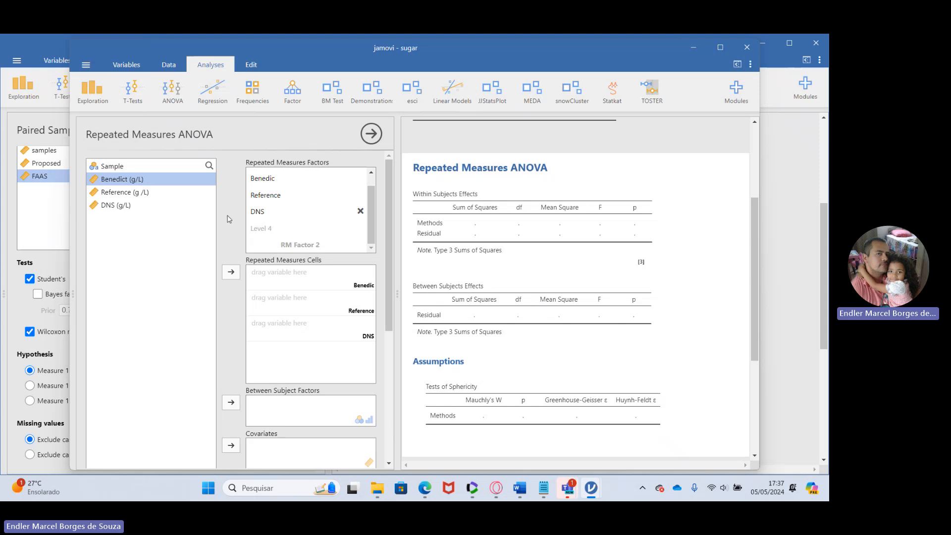
left_click(230, 272)
left_click(230, 272)
left_click(231, 272)
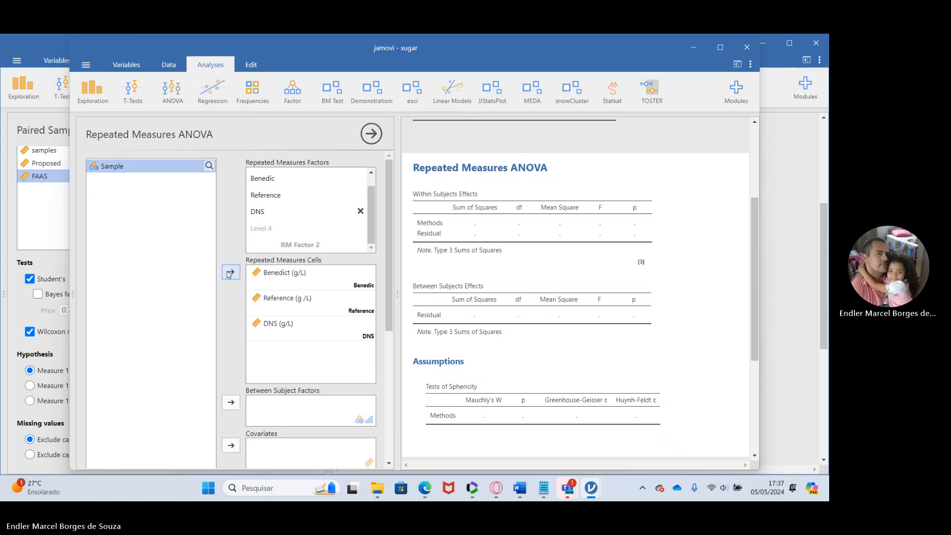
Add the Greenhouse-Geisser and Huynh-Feldt sphericity corrections and a Q-Q plot to the Repeated Measures ANOVA.
scroll(257, 282, "down", 3)
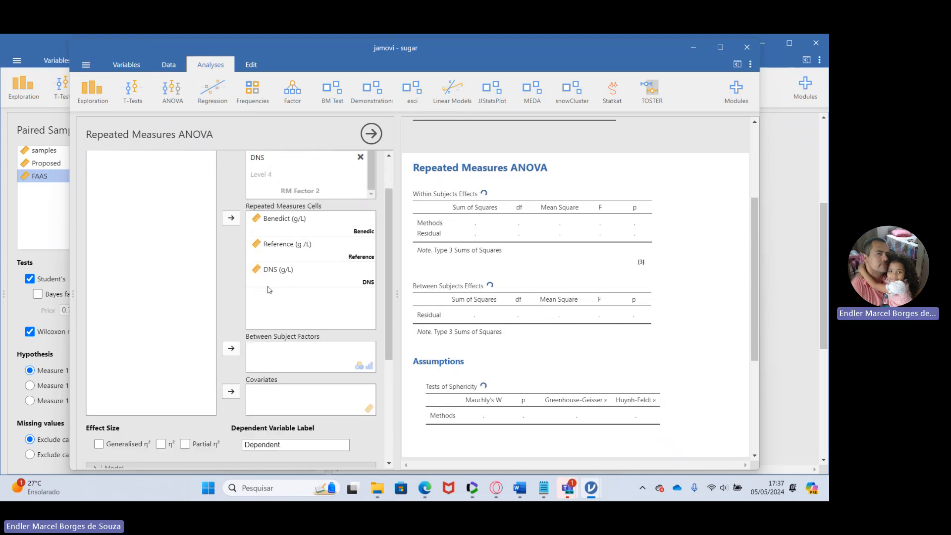
scroll(211, 272, "down", 3)
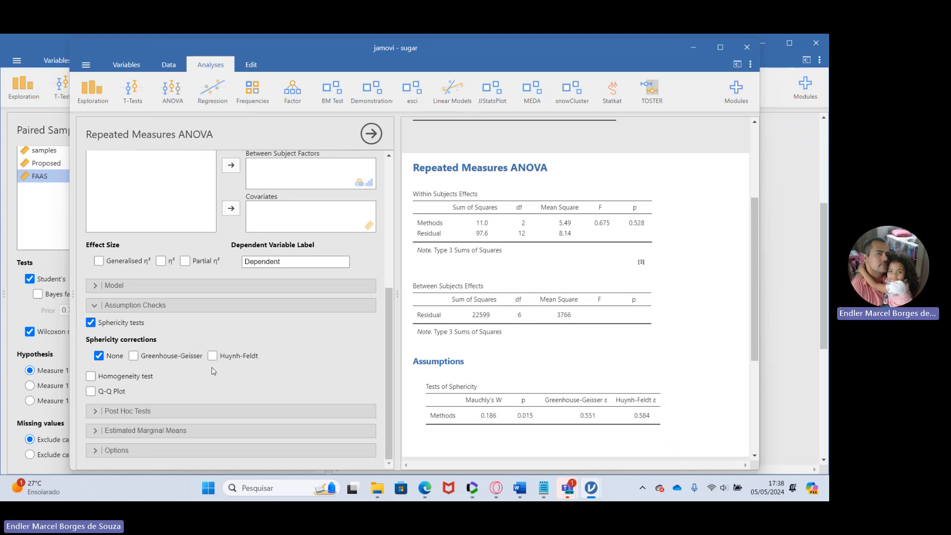
left_click(133, 356)
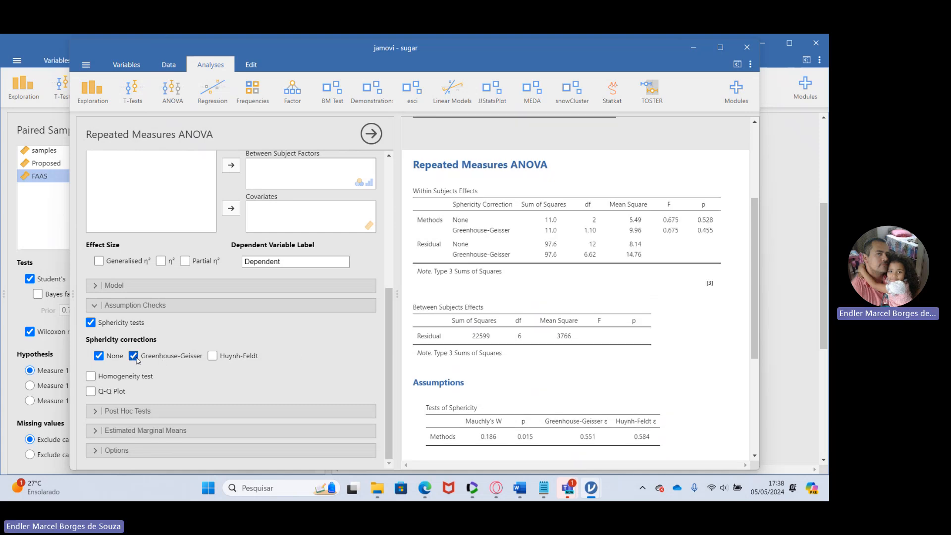
left_click(213, 356)
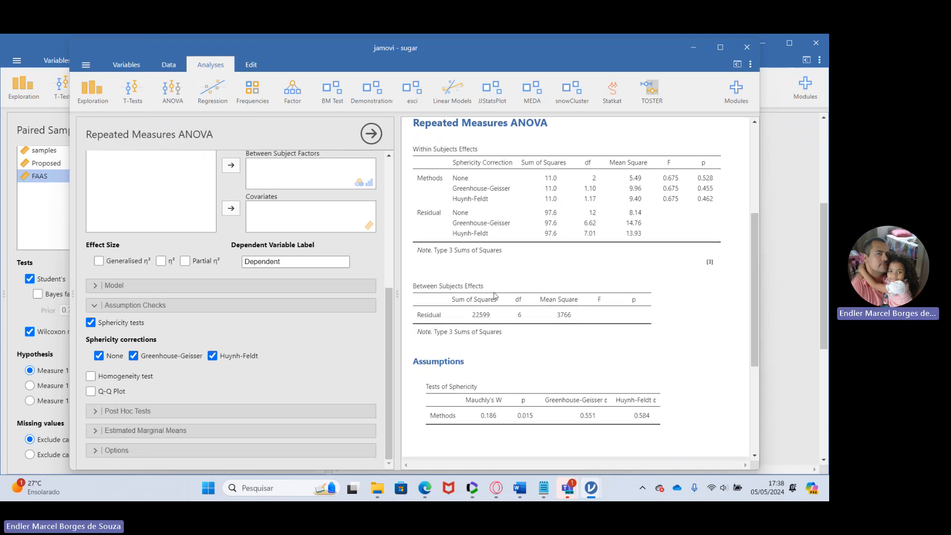
scroll(519, 285, "up", 5)
scroll(533, 254, "down", 3)
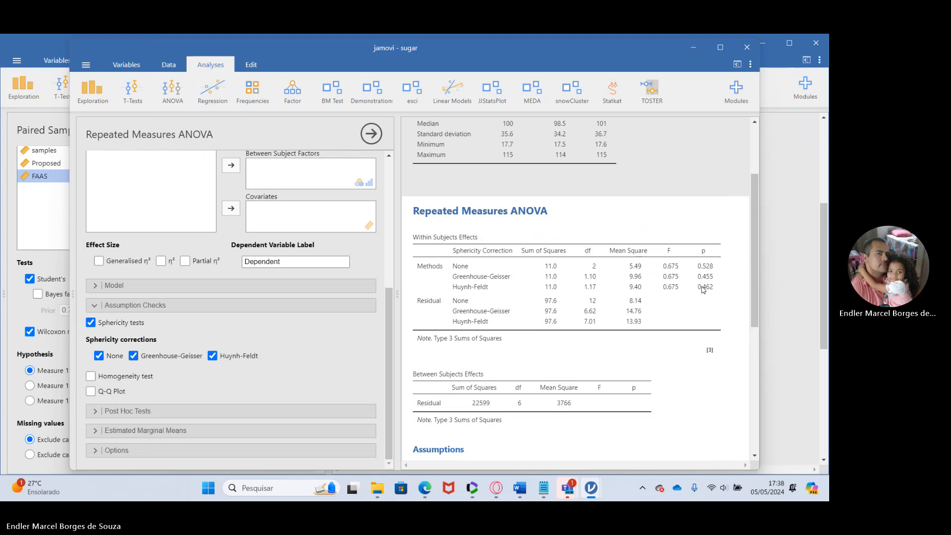
left_click(91, 391)
scroll(626, 289, "down", 6)
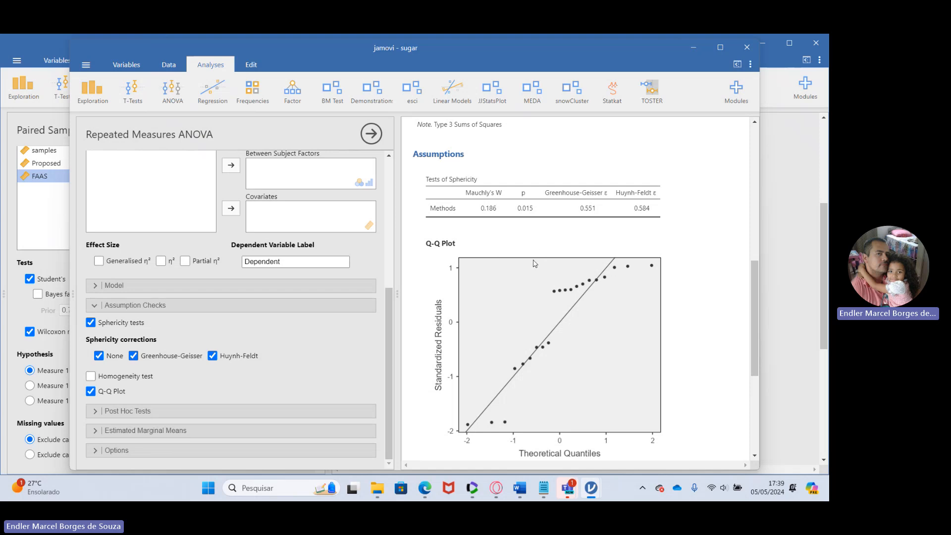
Create a non-parametric Repeated Measures ANOVA (Friedman) with Benedict (g/L), Reference (g /L) and DNS (g/L) as measures.
left_click(166, 100)
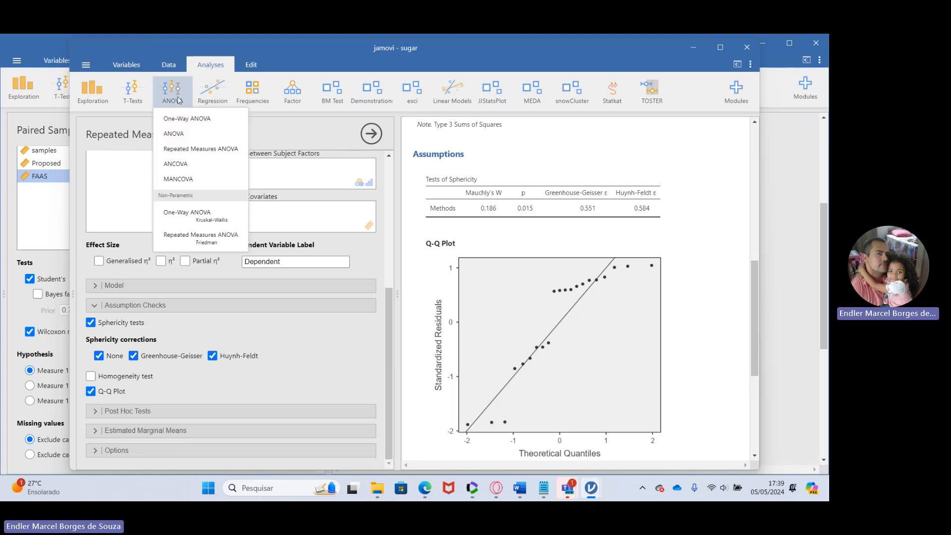
left_click(193, 245)
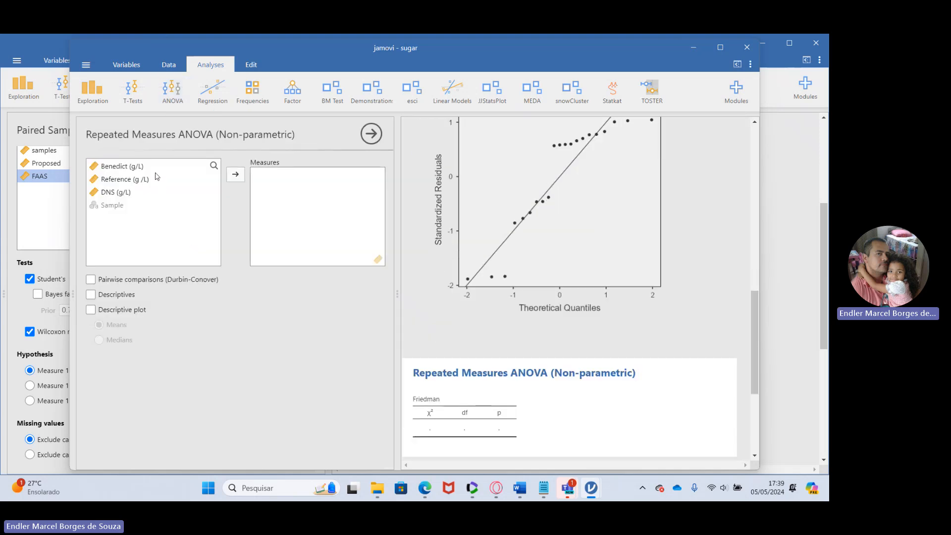
left_click(149, 169)
left_click(239, 181)
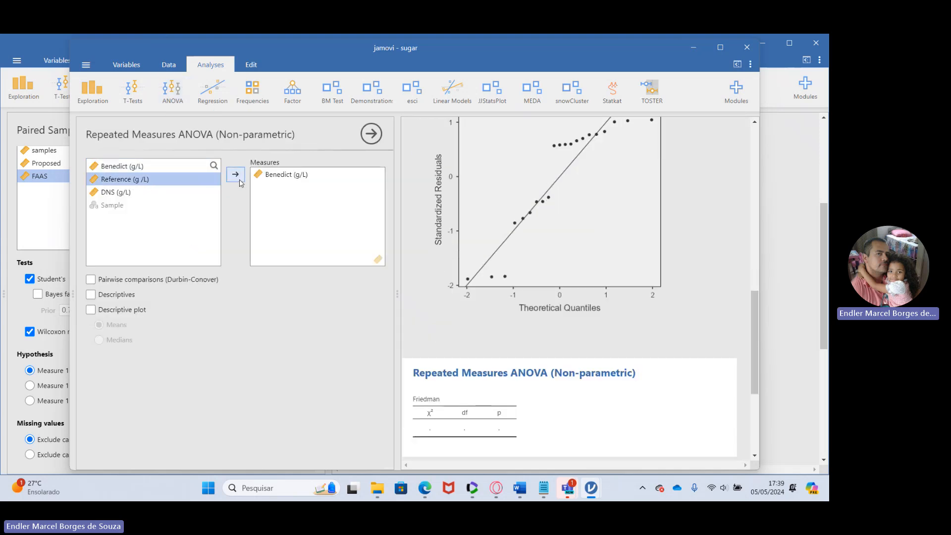
left_click(239, 180)
left_click(240, 183)
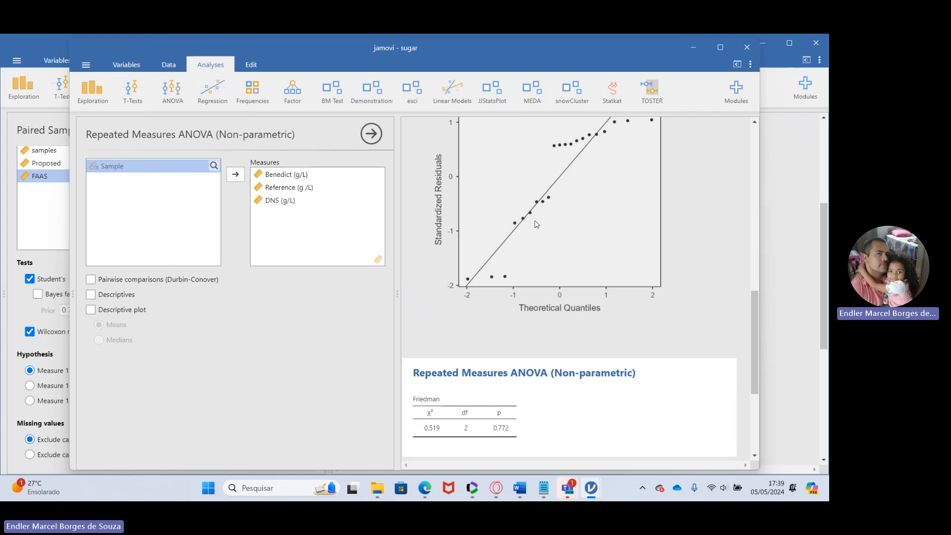
Include Durbin-Conover pairwise comparisons in the Friedman analysis.
scroll(519, 280, "down", 2)
scroll(505, 323, "down", 2)
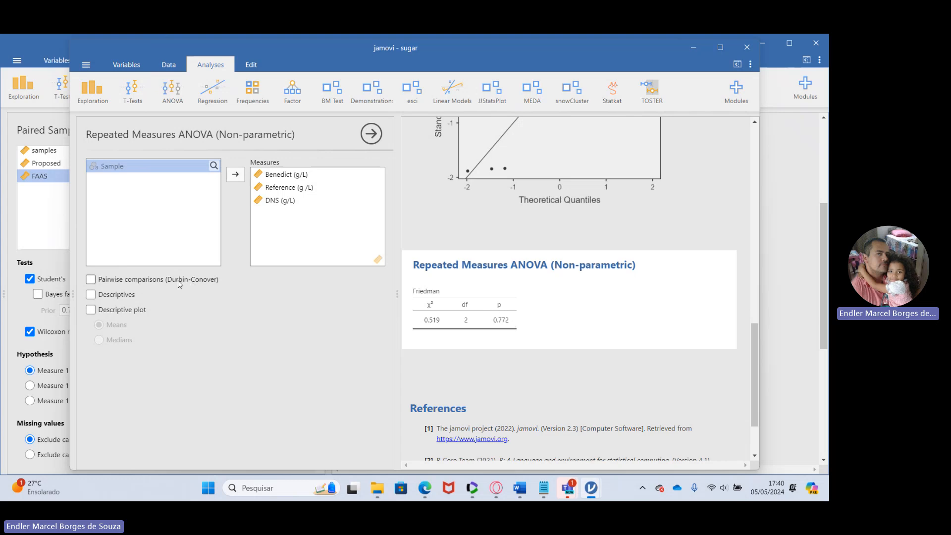
left_click(93, 286)
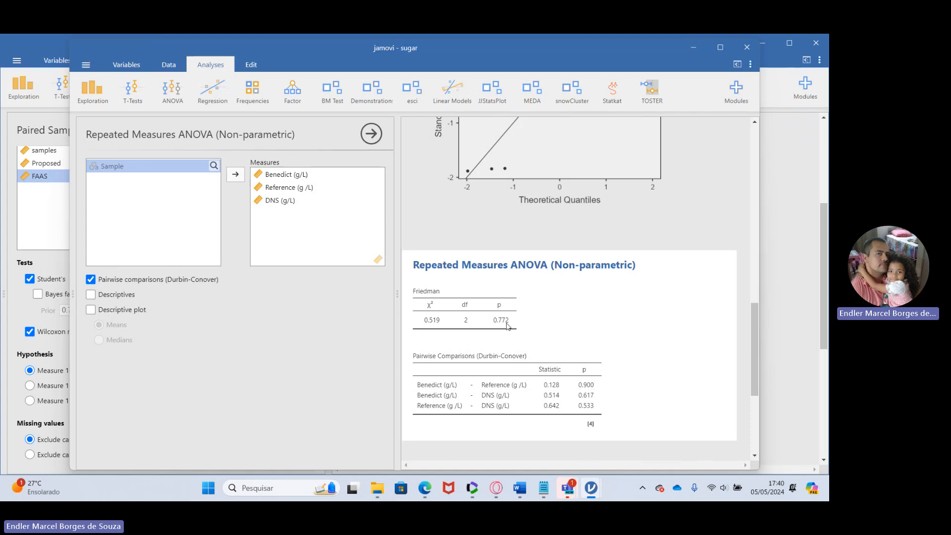
Add a standard ANOVA analysis without variables and show the correction options of its post hoc tests.
left_click(168, 94)
left_click(173, 134)
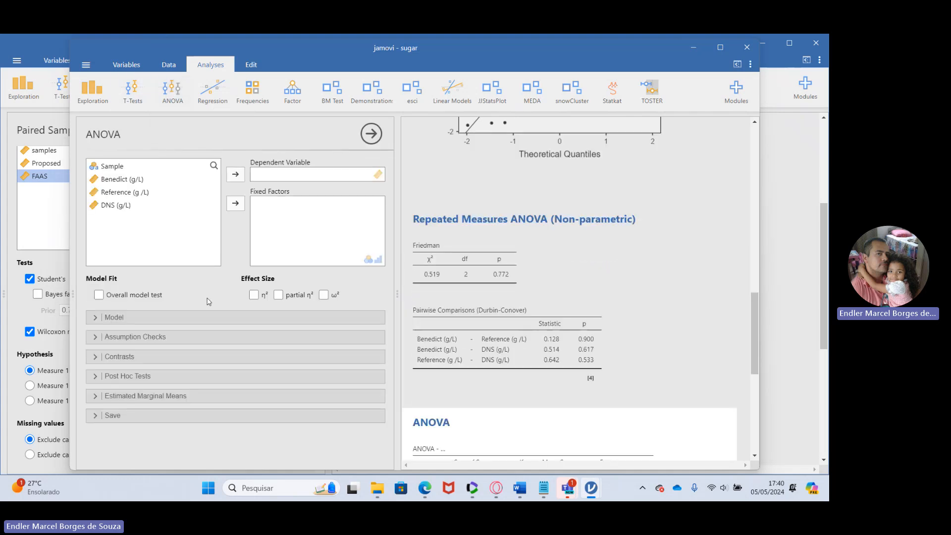
left_click(142, 376)
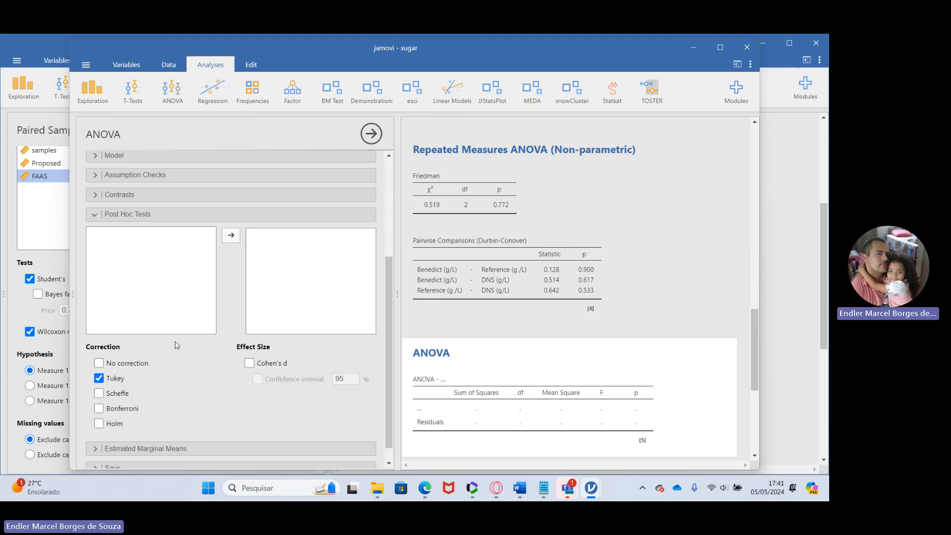
scroll(226, 247, "up", 2)
left_click(179, 96)
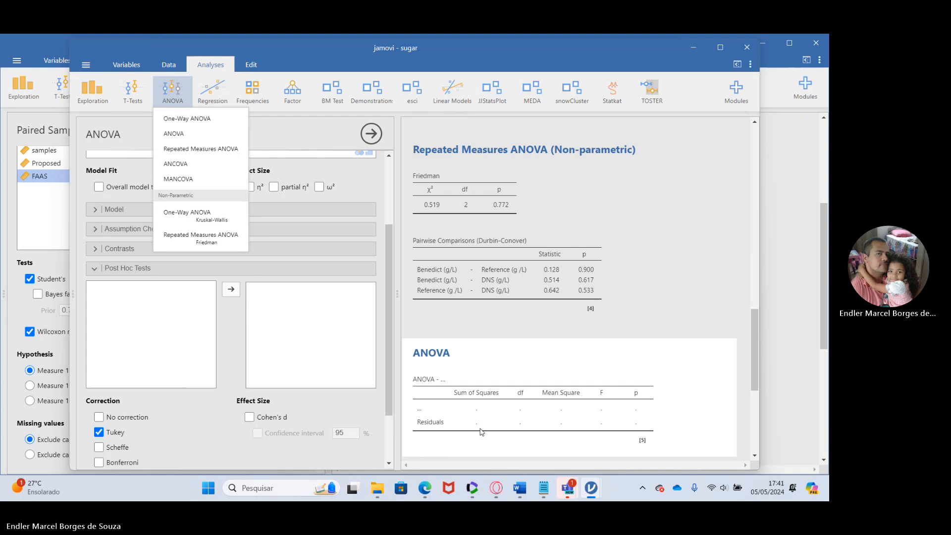
Switch to the Microsoft Teams meeting window and show its additional meeting options.
left_click(566, 487)
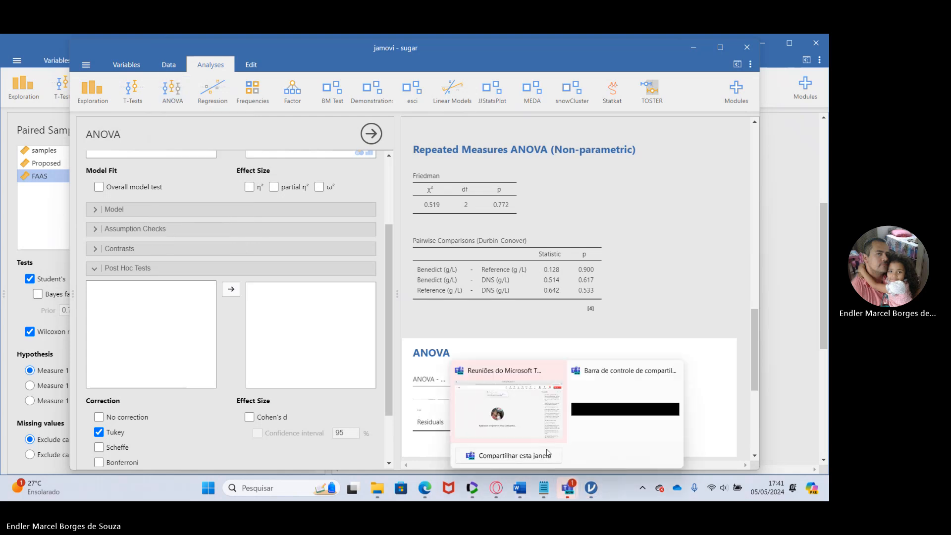
left_click(523, 429)
left_click(613, 84)
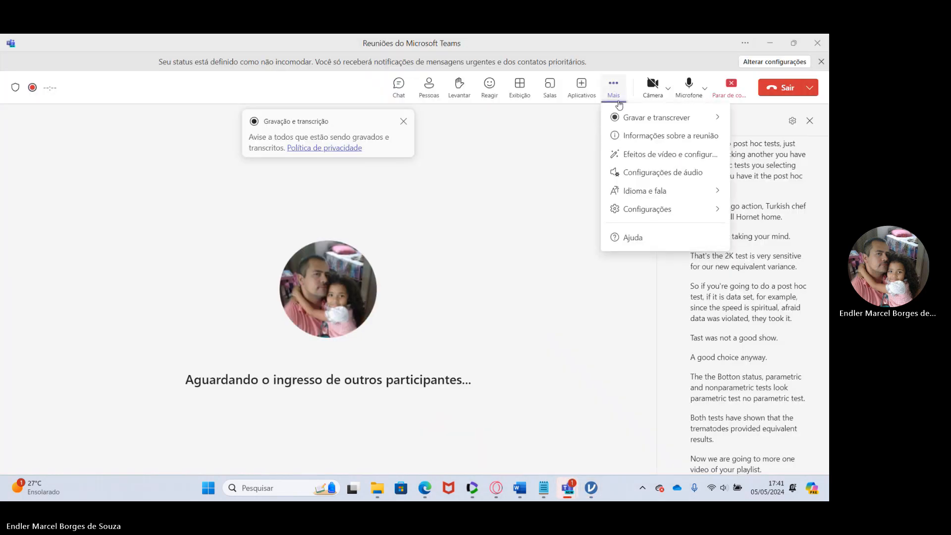